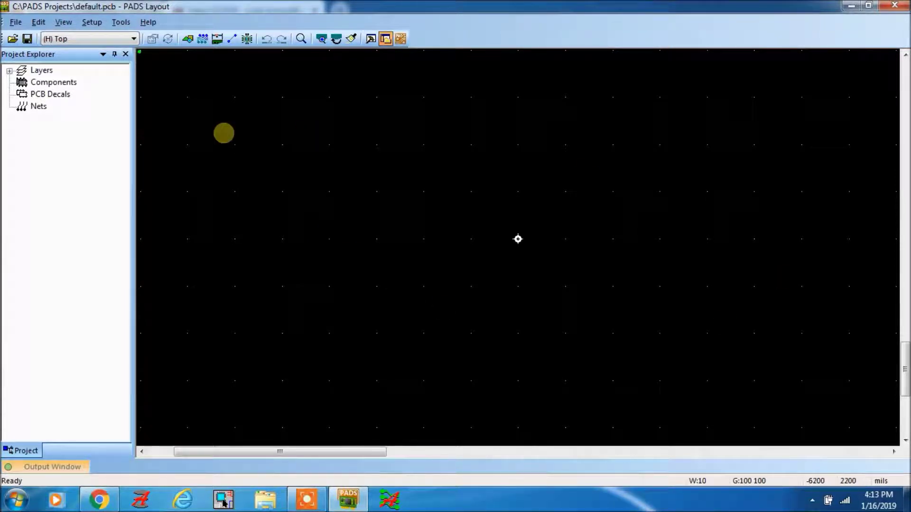
Step: Open Layers Setup from the Setup menu and bring up the Modify Electrical Layer Count prompt
left_click(91, 23)
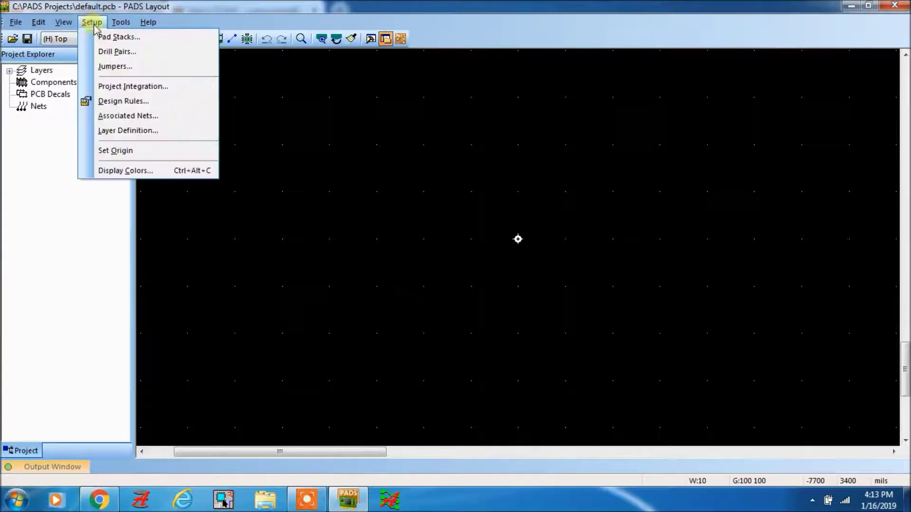
left_click(128, 131)
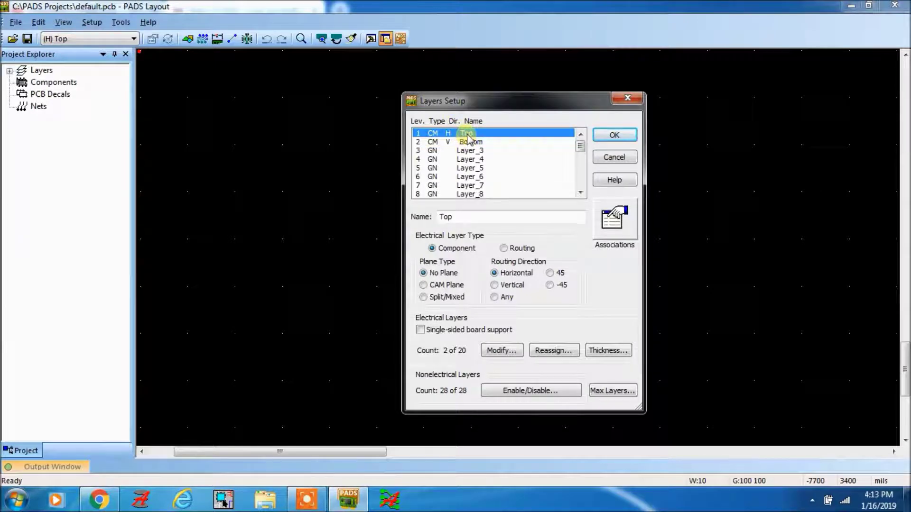
left_click(502, 351)
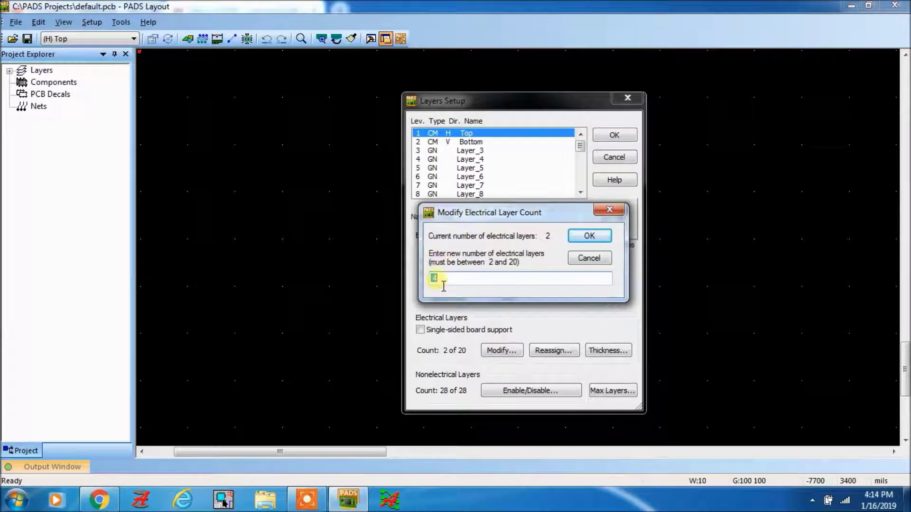
Step: Accept 4 electrical layers and rename Inner Layer 2 to gnd and Inner Layer 3 to pwr
left_click(589, 236)
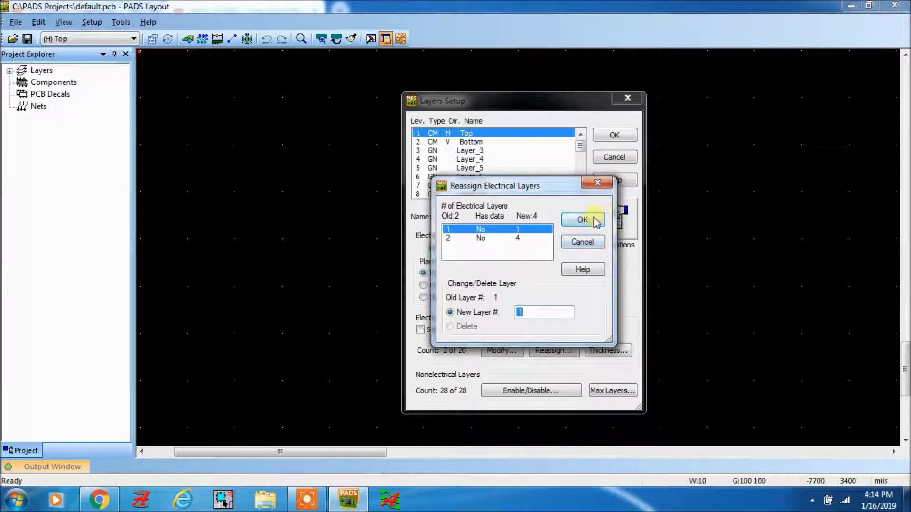
left_click(583, 221)
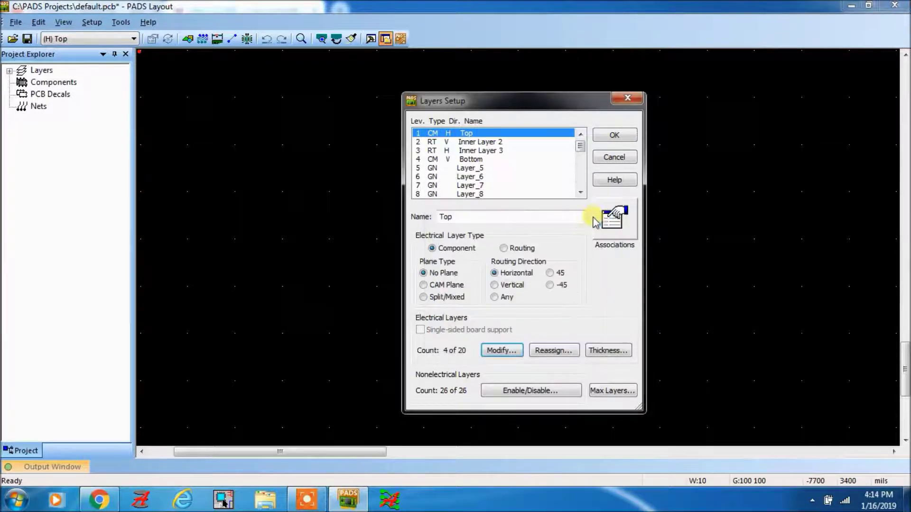
left_click(465, 143)
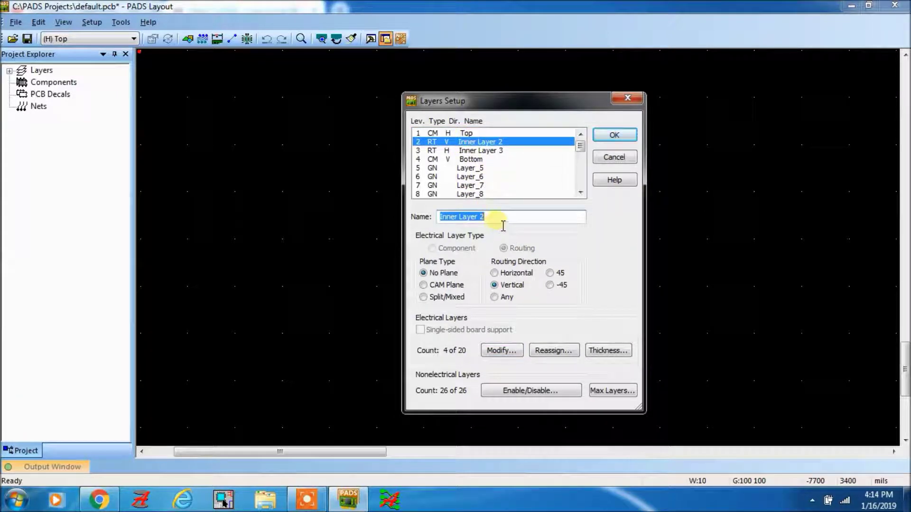
type("gnd")
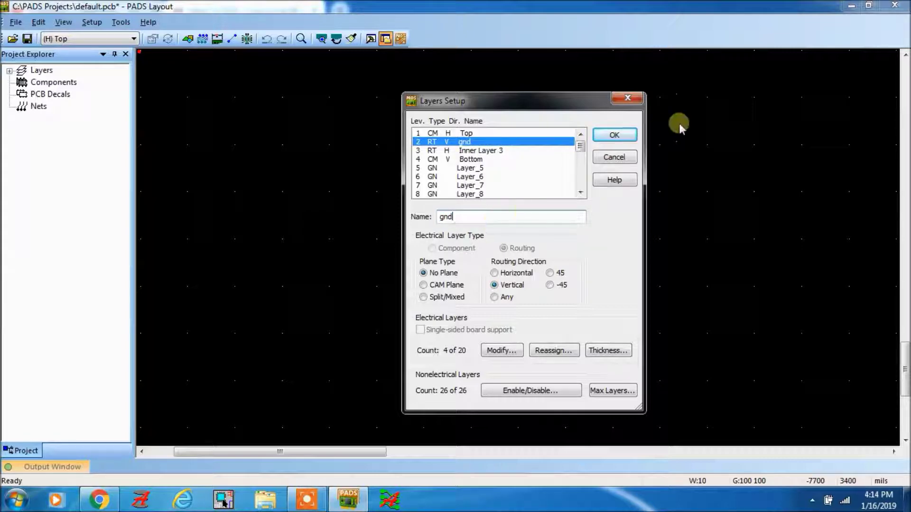
left_click(500, 151)
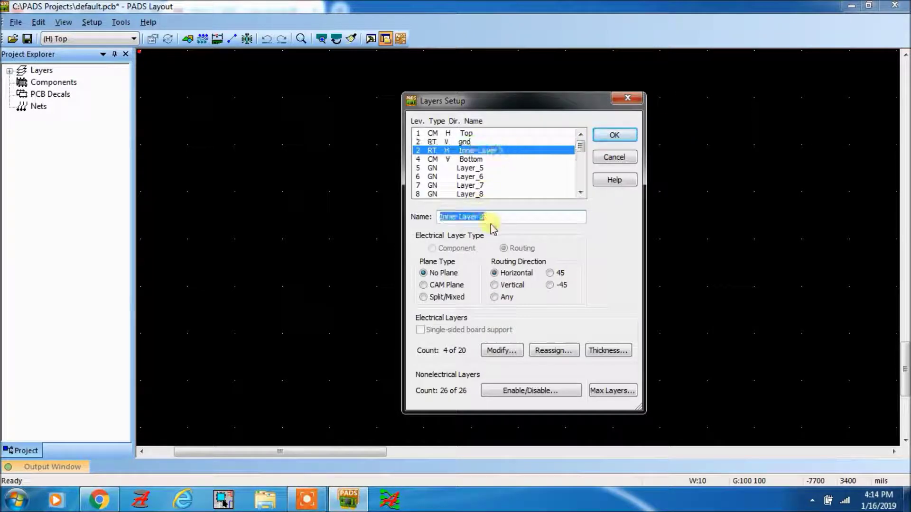
type("pwr")
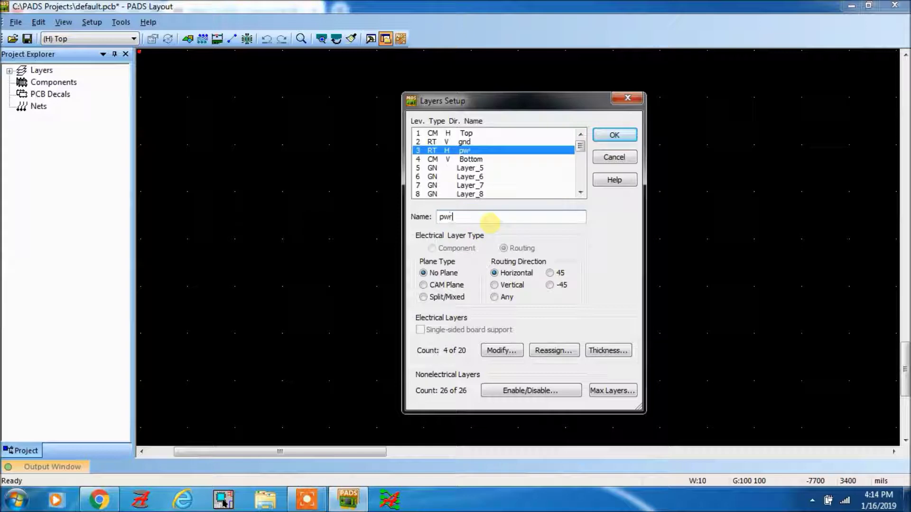
left_click(616, 135)
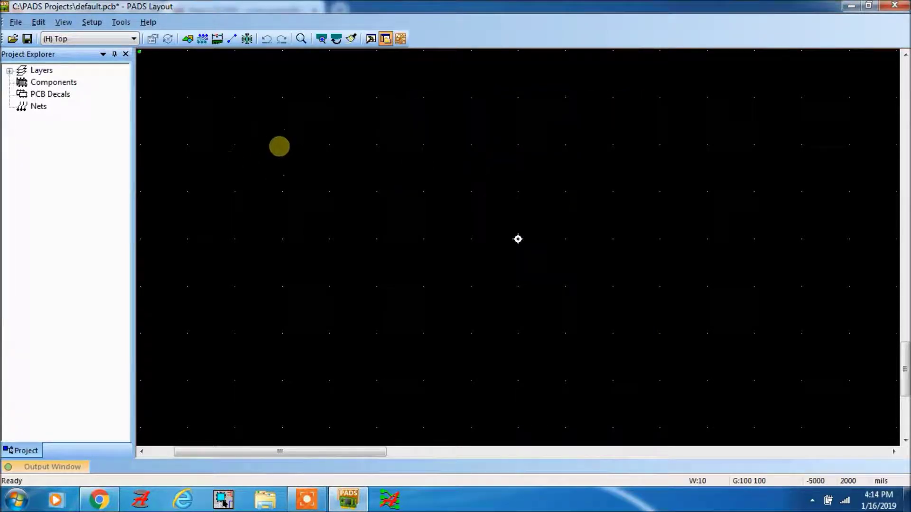
left_click(92, 22)
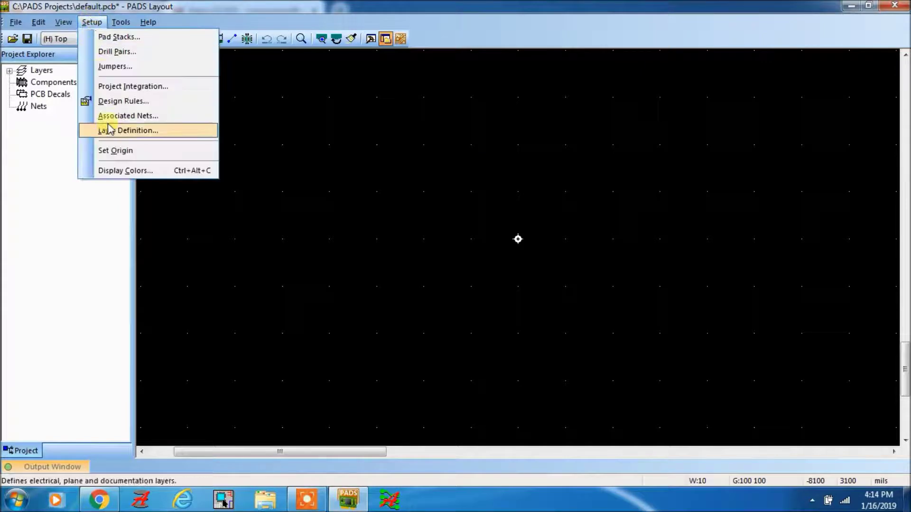
left_click(125, 171)
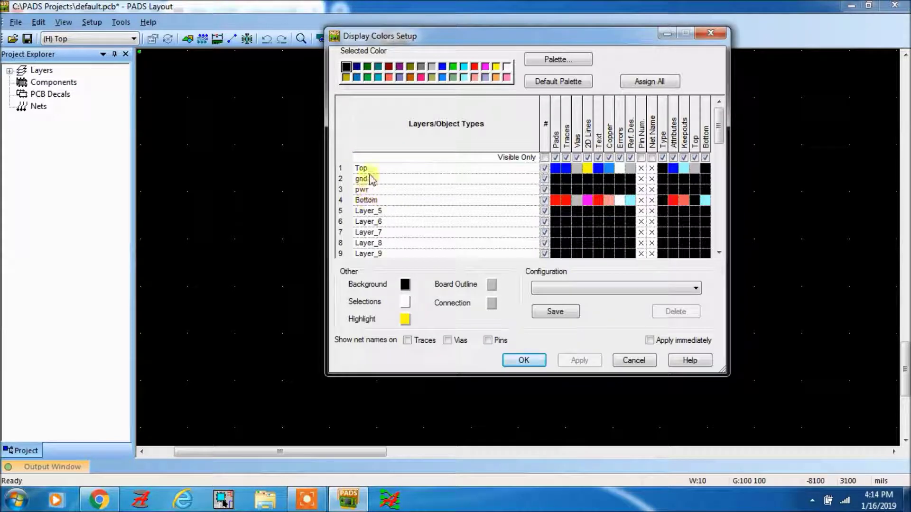
left_click(523, 360)
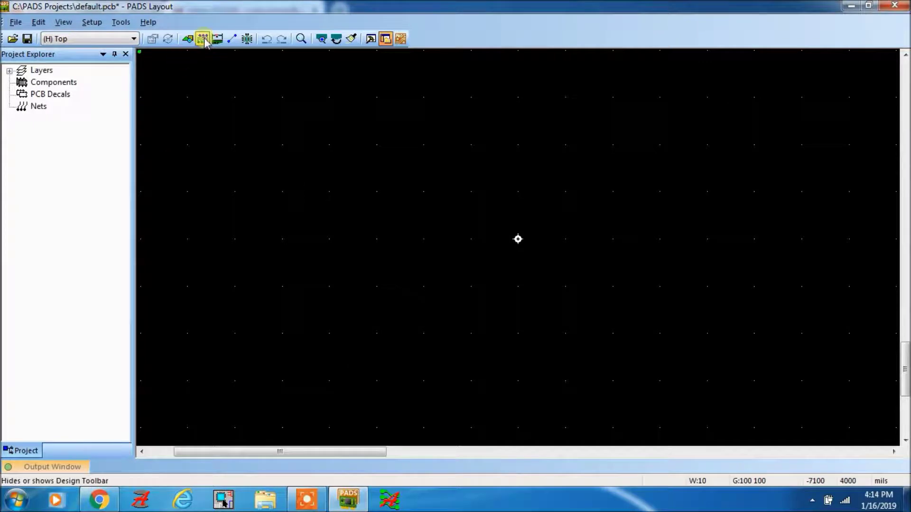
Step: Draw a rectangular board outline from the origin extending up and to the right
left_click(187, 40)
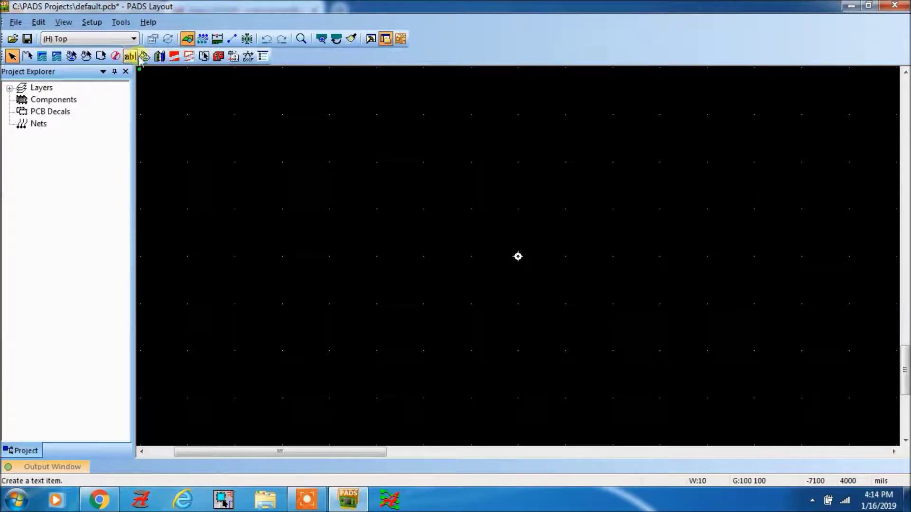
left_click(100, 57)
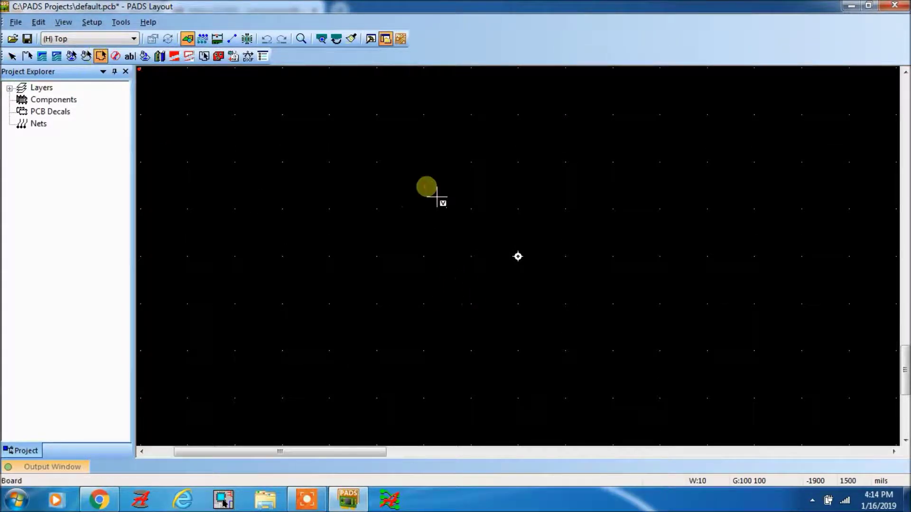
right_click(419, 167)
left_click(464, 319)
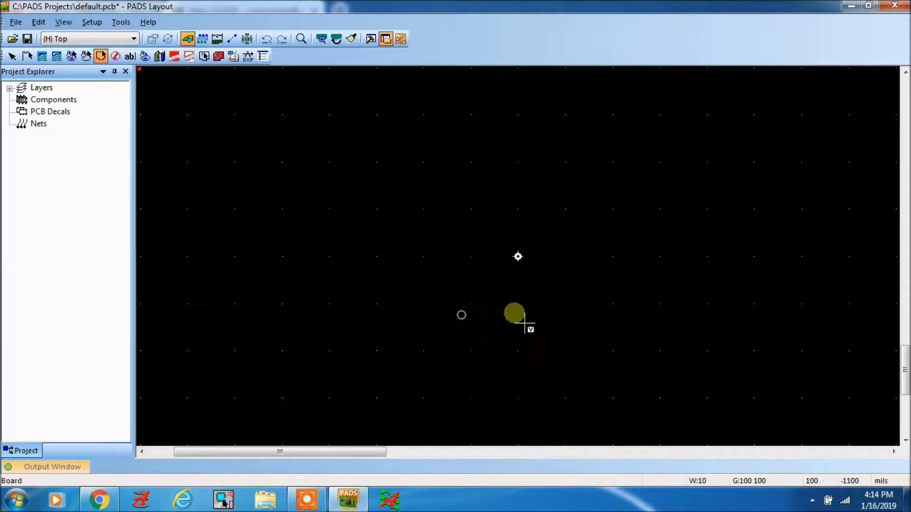
left_click(514, 148)
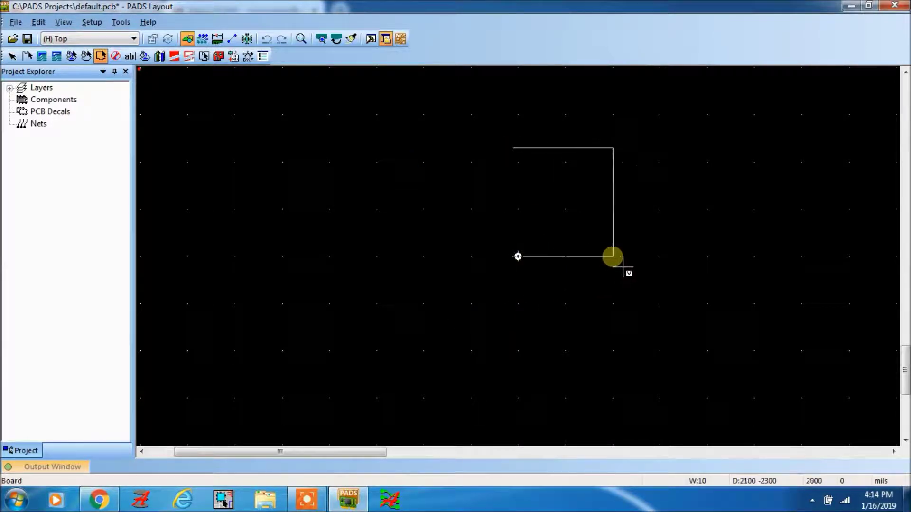
left_click(688, 256)
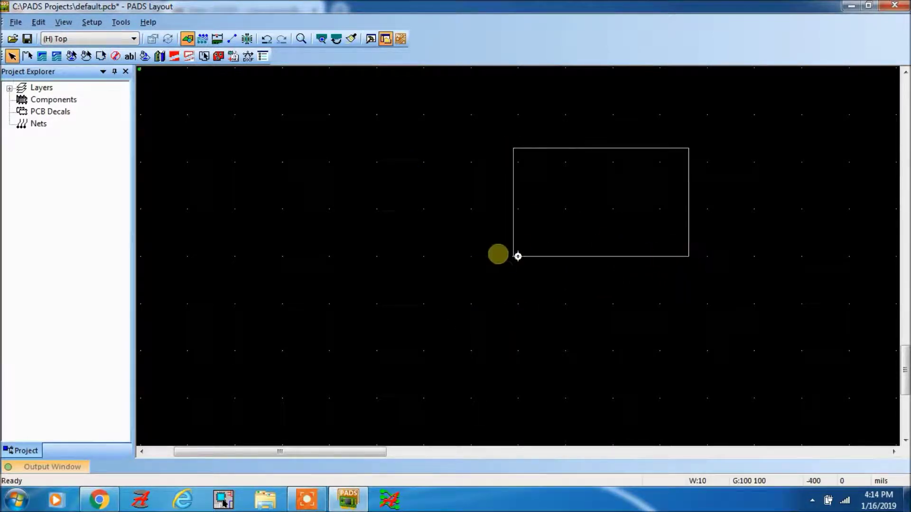
right_click(432, 190)
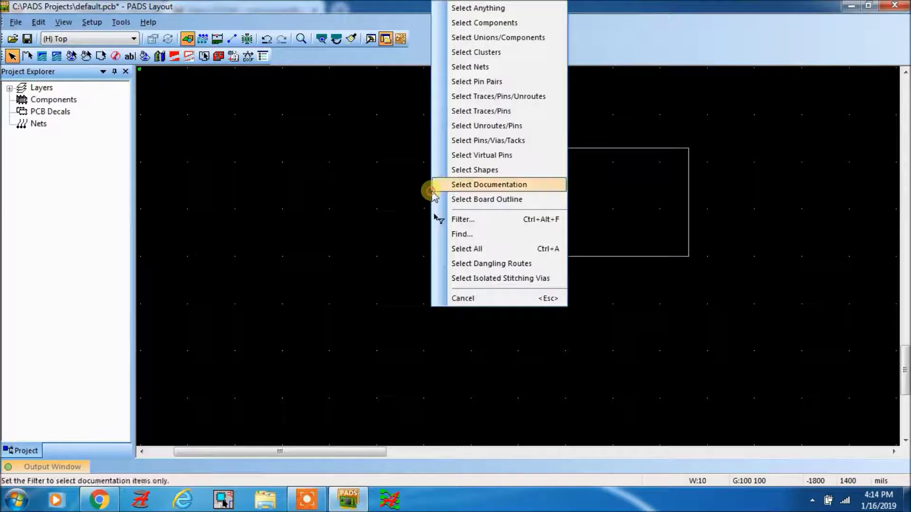
left_click(464, 282)
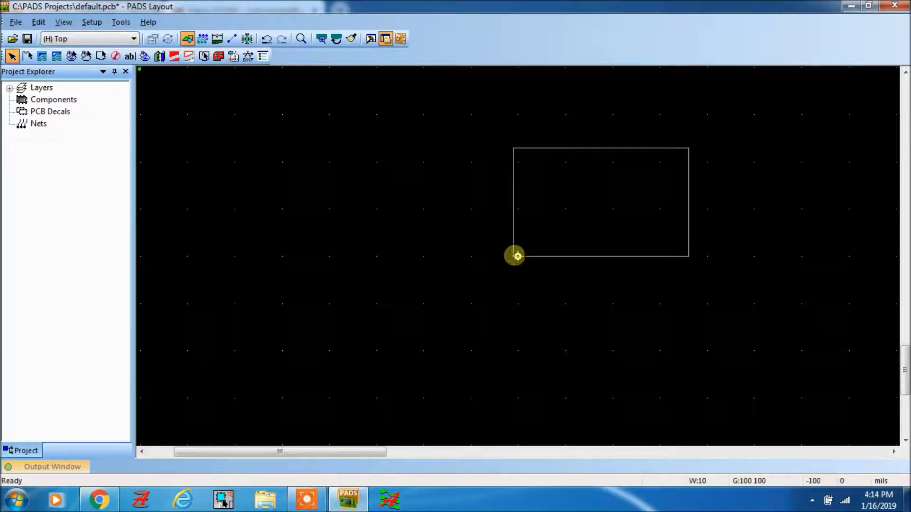
Step: Reset the design origin onto the board outline's lower-left corner
left_click(91, 23)
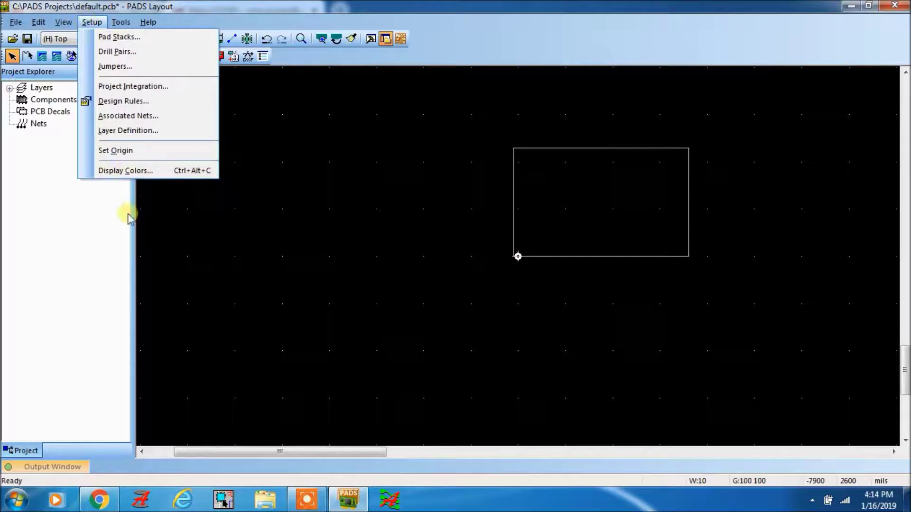
left_click(116, 150)
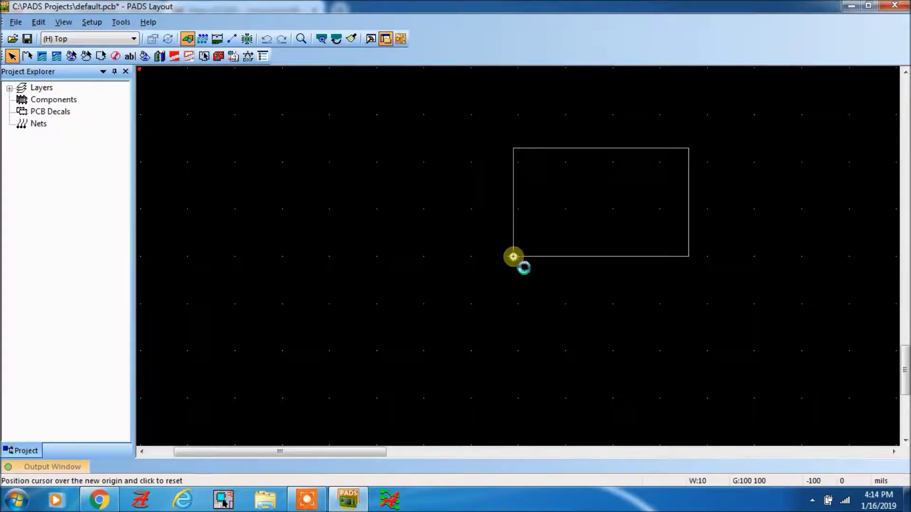
left_click(513, 256)
left_click(506, 279)
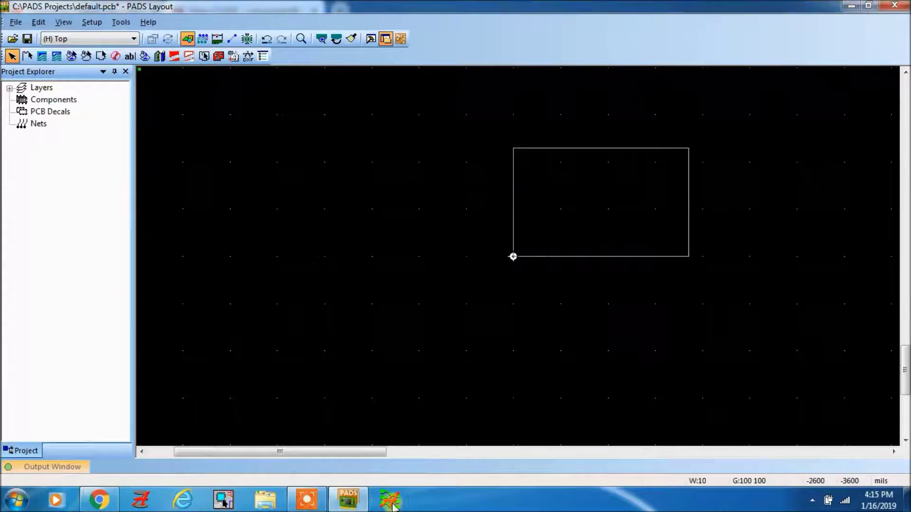
left_click(307, 499)
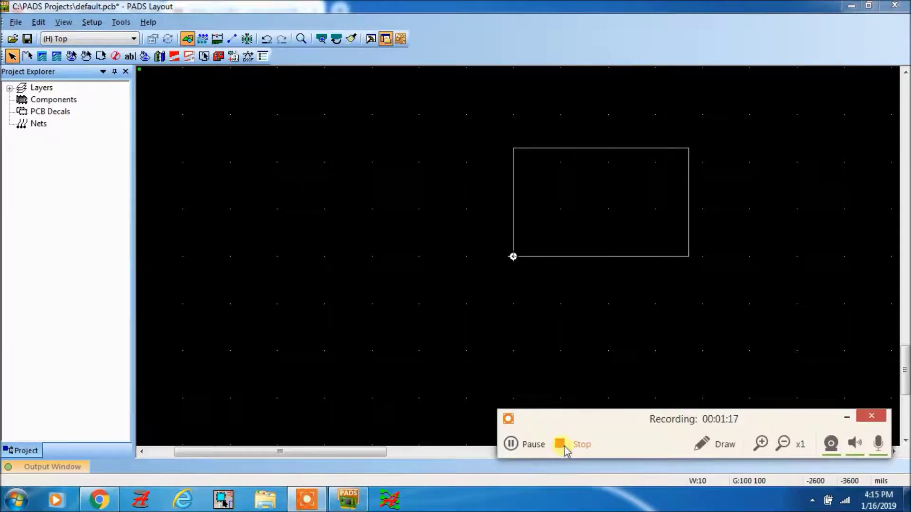
left_click(524, 450)
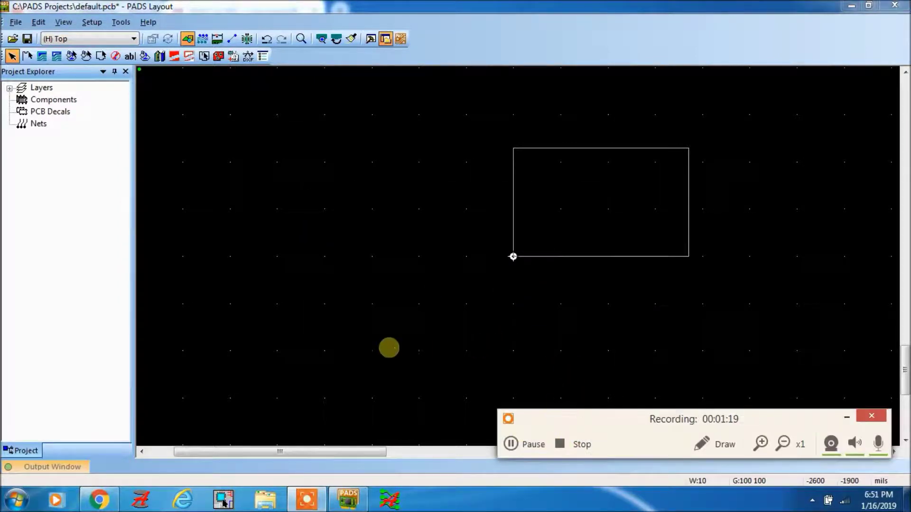
left_click(93, 22)
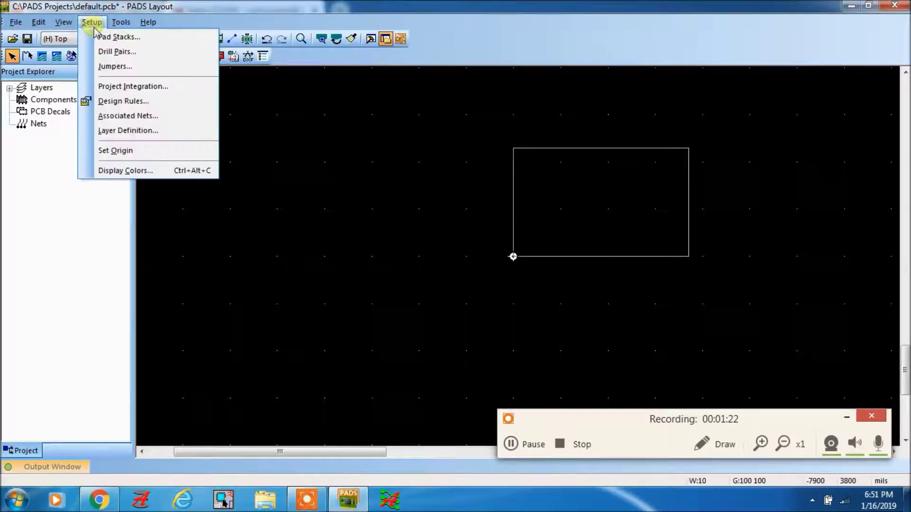
Step: Change the electrical layer count to 6, keeping existing layers and Bottom as layer 6
left_click(105, 130)
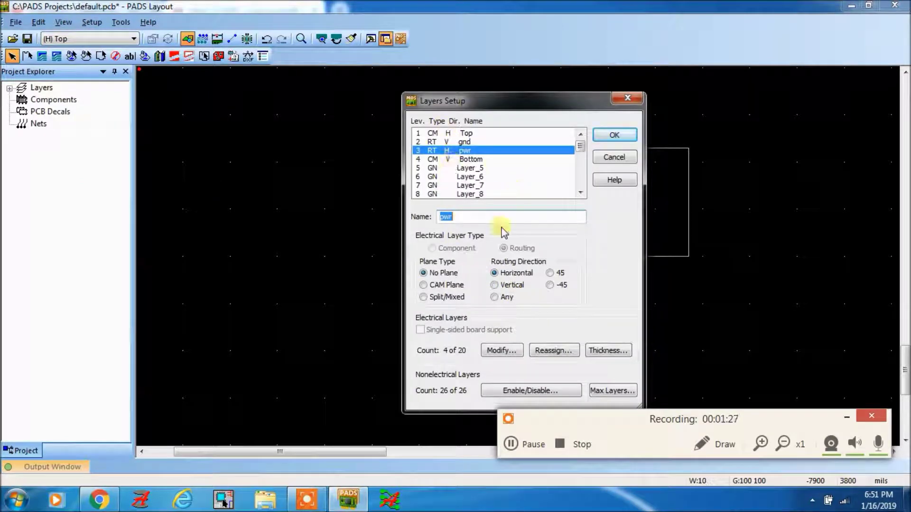
left_click(502, 351)
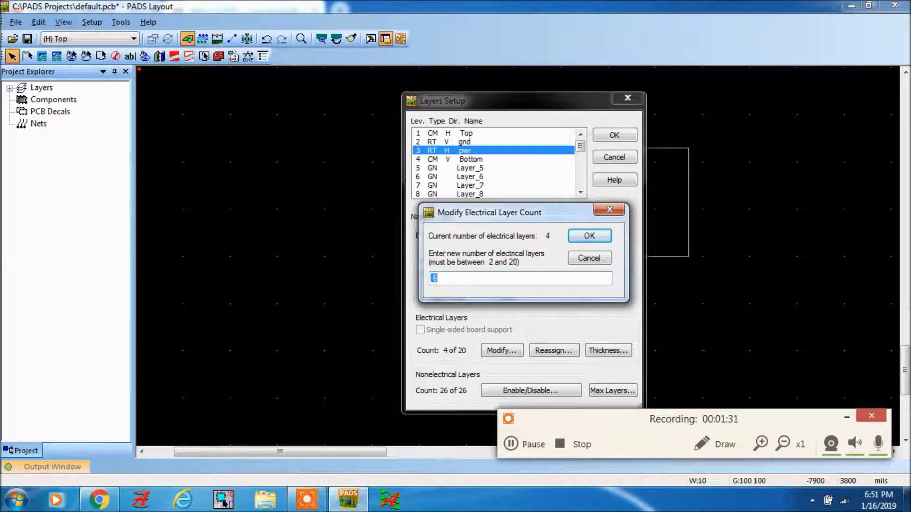
left_click(588, 235)
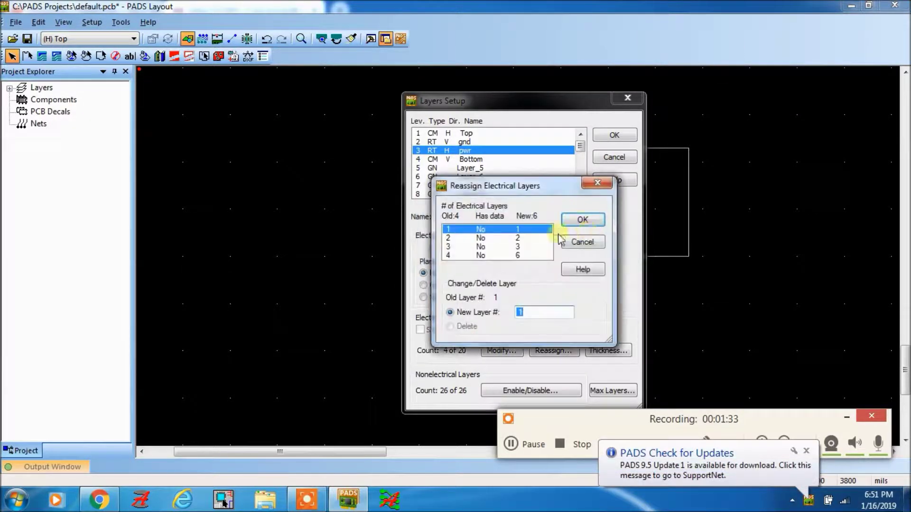
left_click(594, 220)
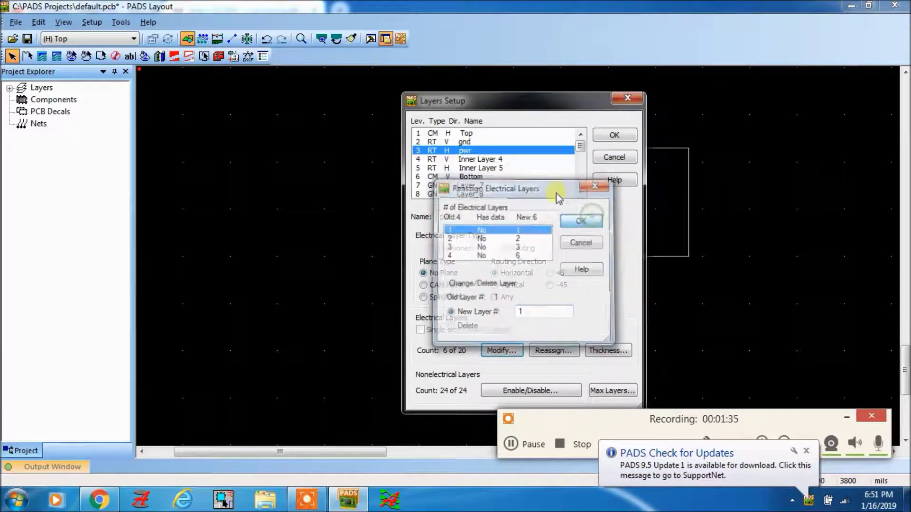
Step: Rename layers 3, 4 and 5 to sig1, sig2 and pwr and close Layers Setup
left_click(466, 143)
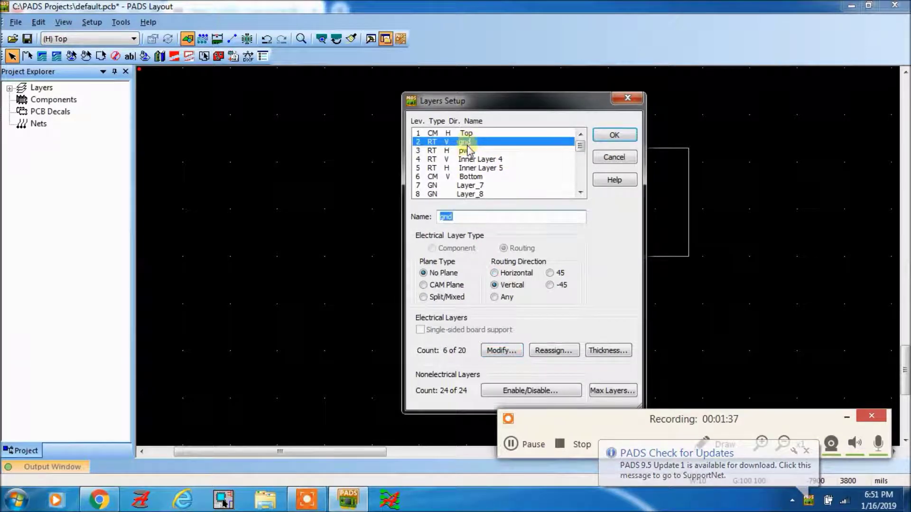
left_click(468, 151)
type("si")
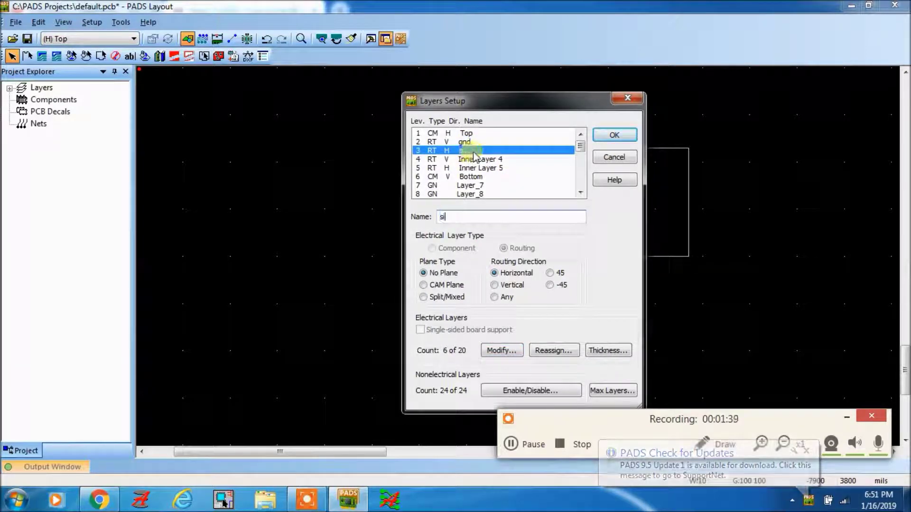
type("g1")
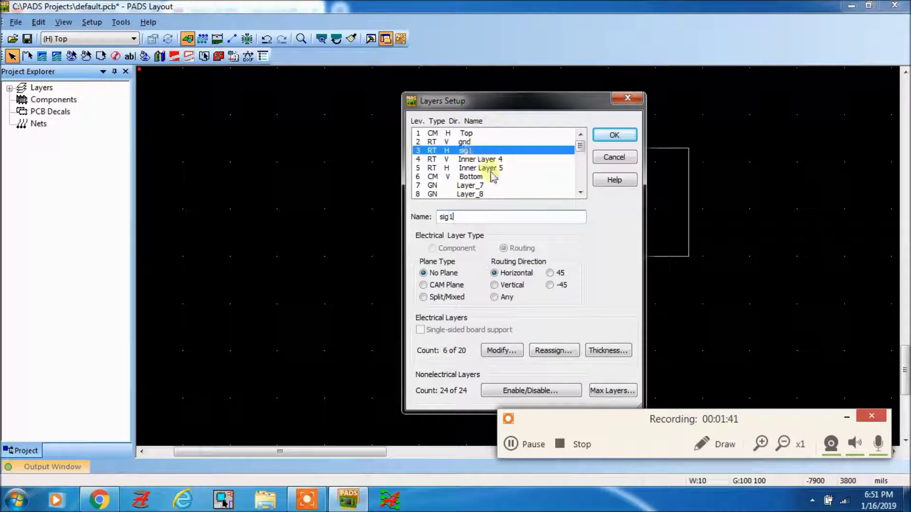
left_click(491, 159)
type("s")
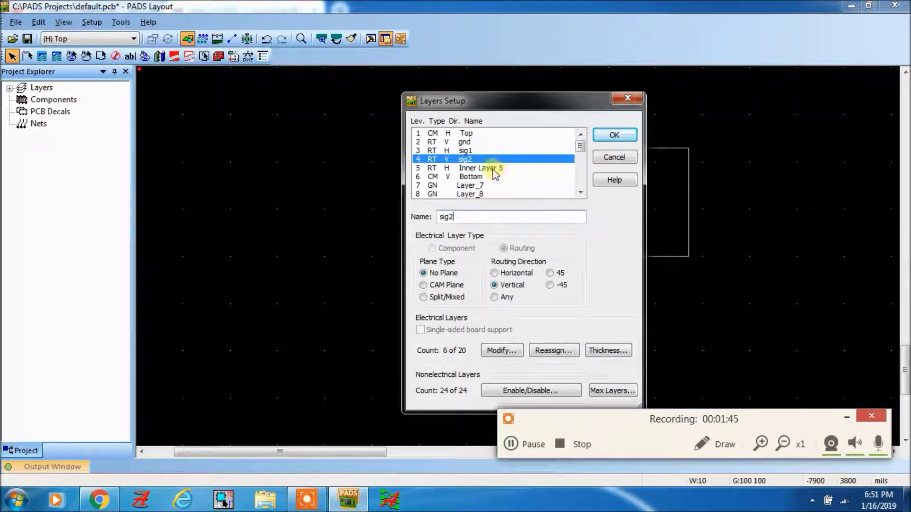
left_click(494, 169)
type("p")
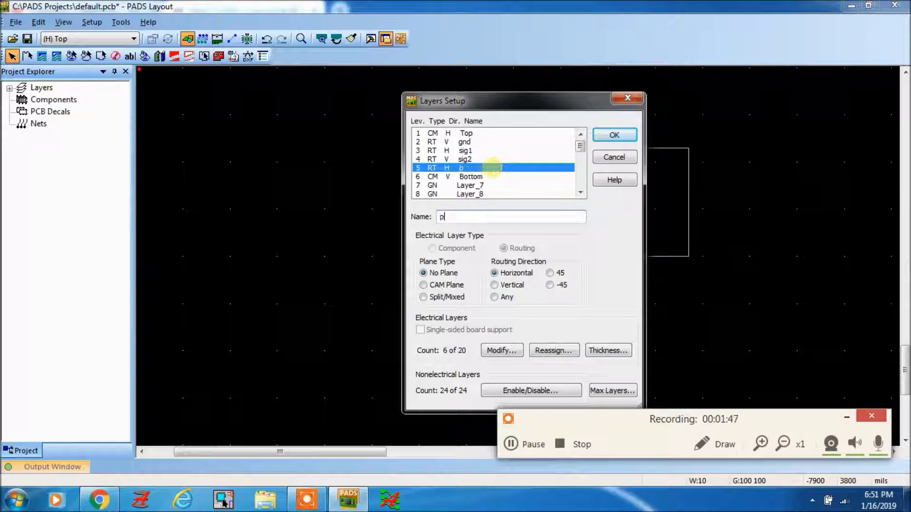
type("wr")
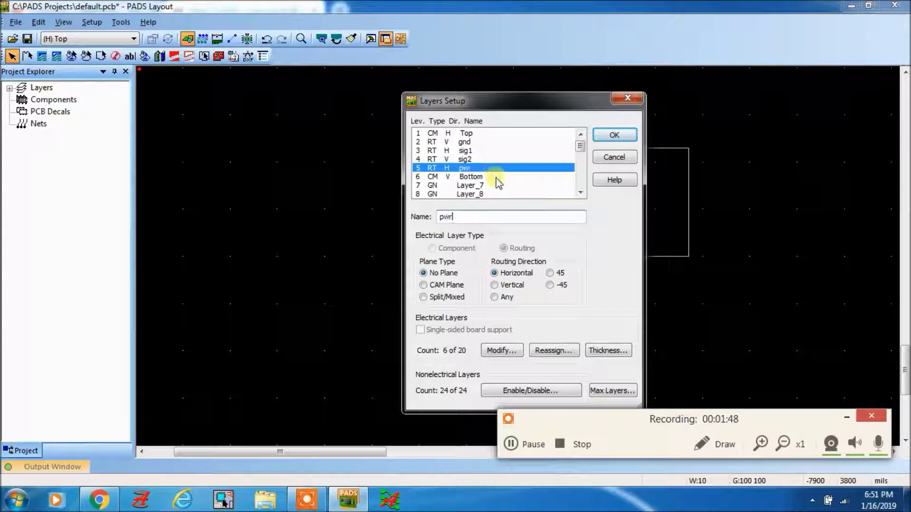
left_click(614, 136)
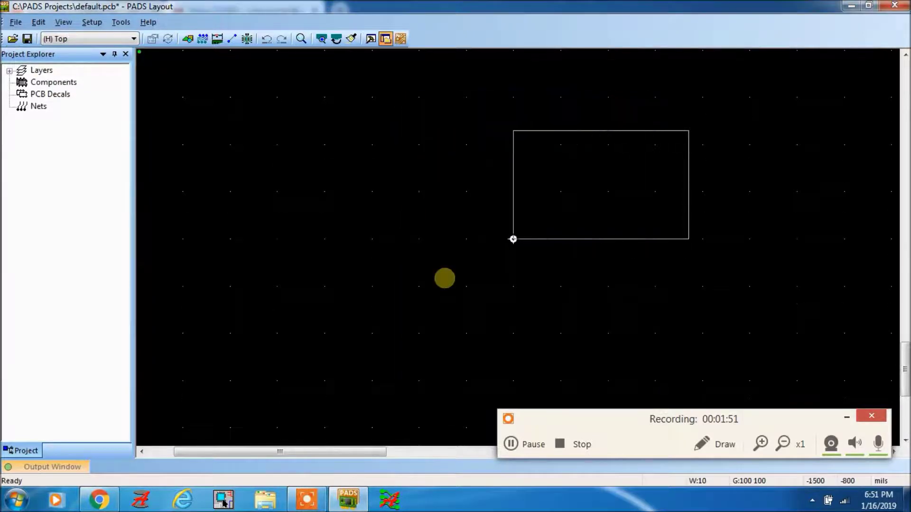
Step: Open Display Colors Setup and select the yellow, then the olive colour swatch
left_click(92, 22)
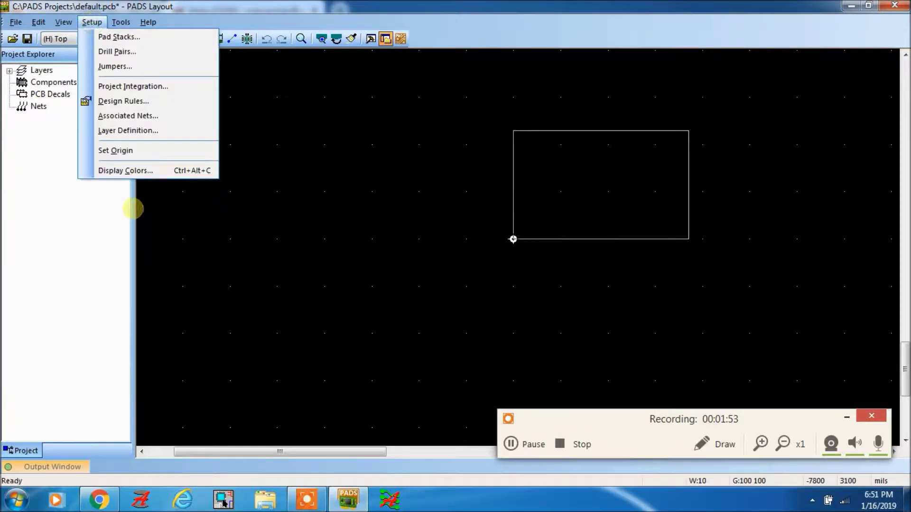
left_click(132, 170)
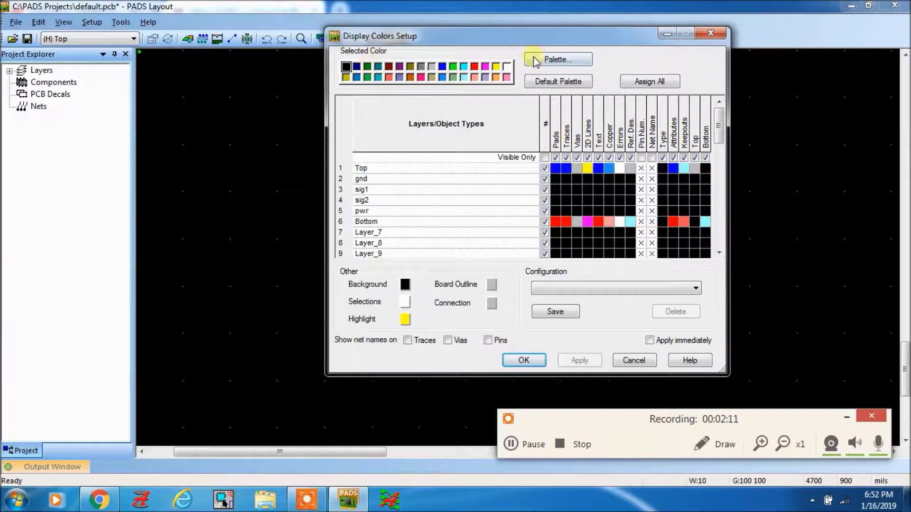
left_click(496, 67)
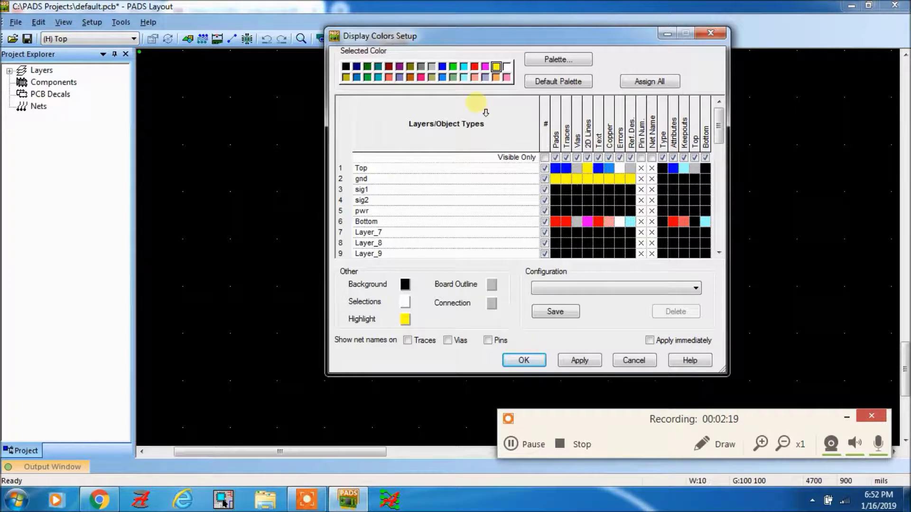
left_click(411, 68)
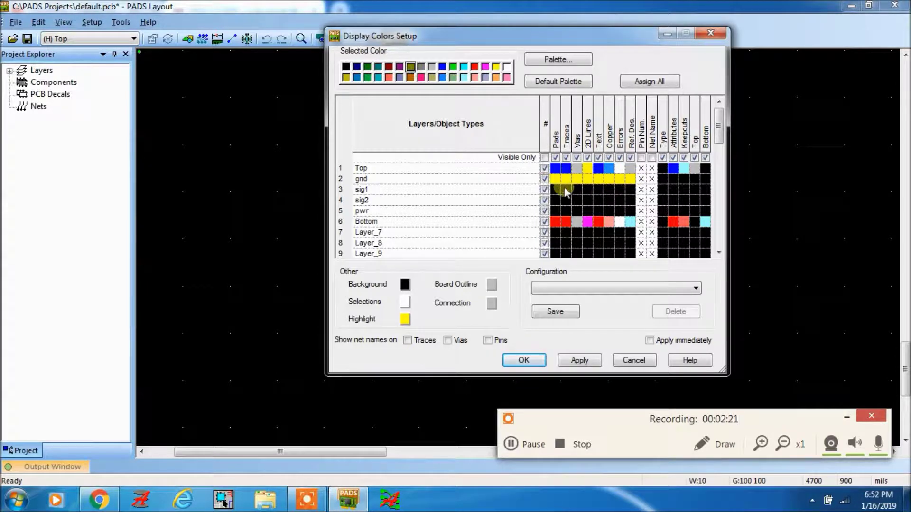
Step: Colour the sig1 vias, 2D lines, text, copper, errors and Ref. Des. olive
left_click(579, 189)
left_click(591, 188)
left_click(599, 189)
left_click(609, 189)
left_click(620, 189)
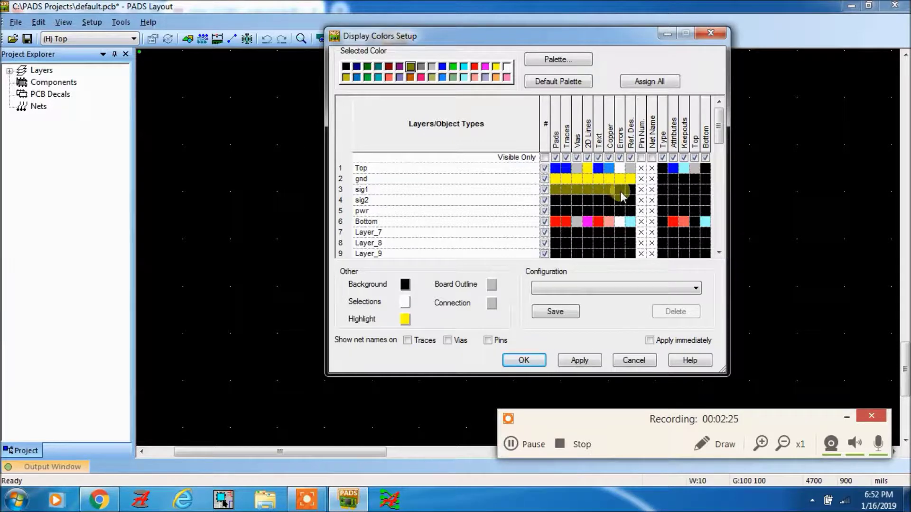
left_click(630, 189)
Step: Colour the sig2 pads, traces, vias, 2D lines, text, copper and errors magenta
left_click(485, 67)
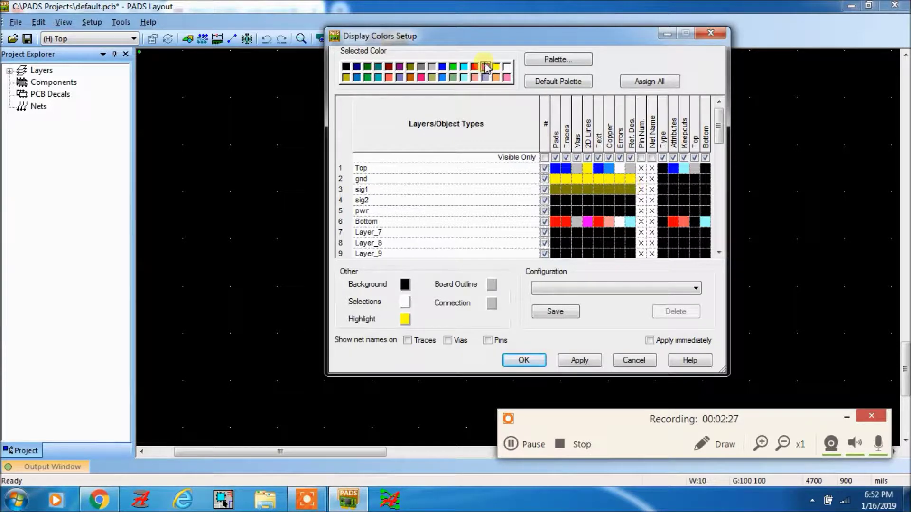
left_click(558, 199)
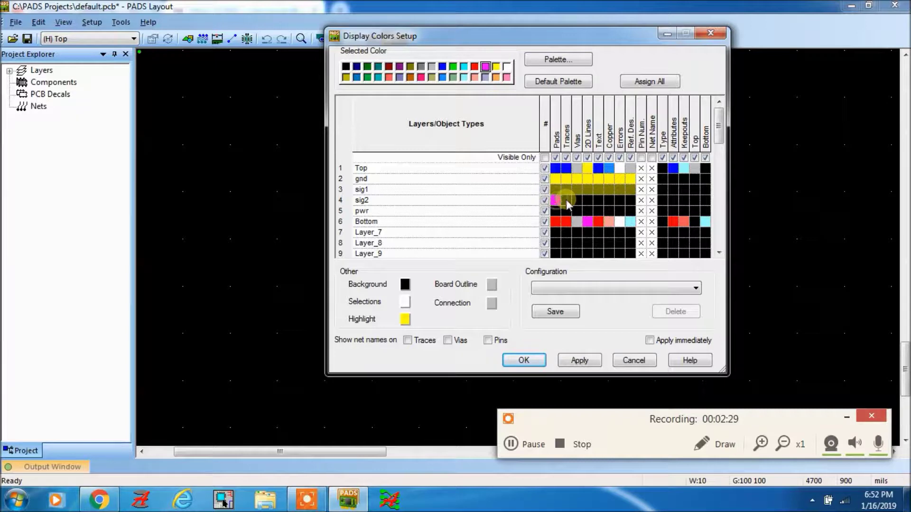
left_click(566, 199)
left_click(577, 200)
left_click(587, 200)
left_click(597, 200)
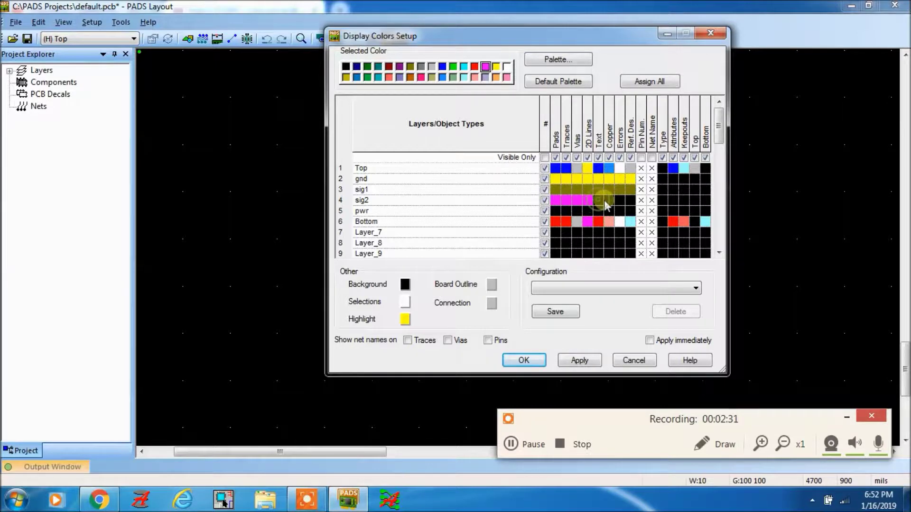
left_click(604, 200)
left_click(620, 200)
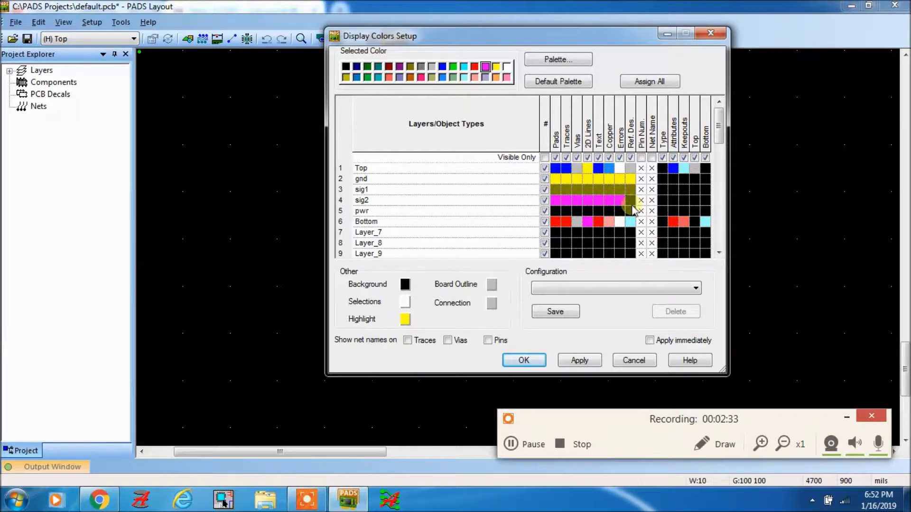
Step: Colour the pwr vias, 2D lines, text, copper, errors and Ref. Des. brown
left_click(565, 210)
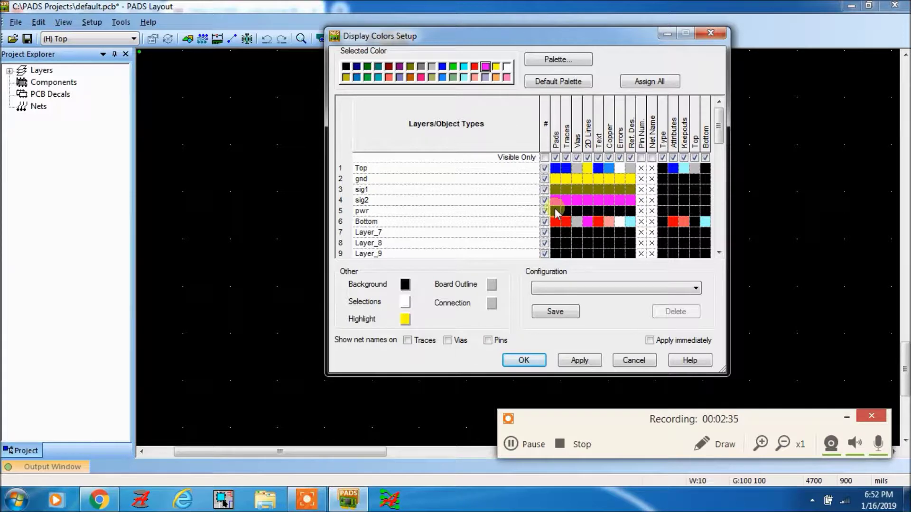
left_click(555, 211)
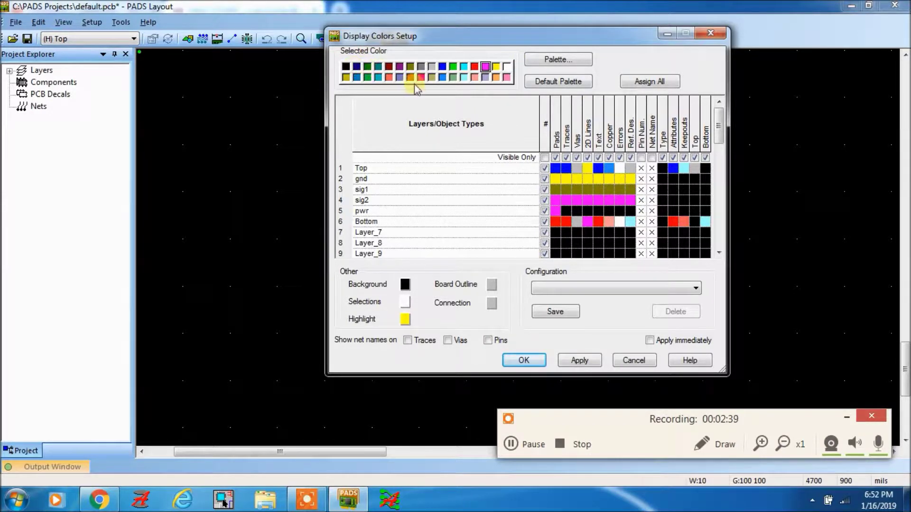
left_click(598, 232)
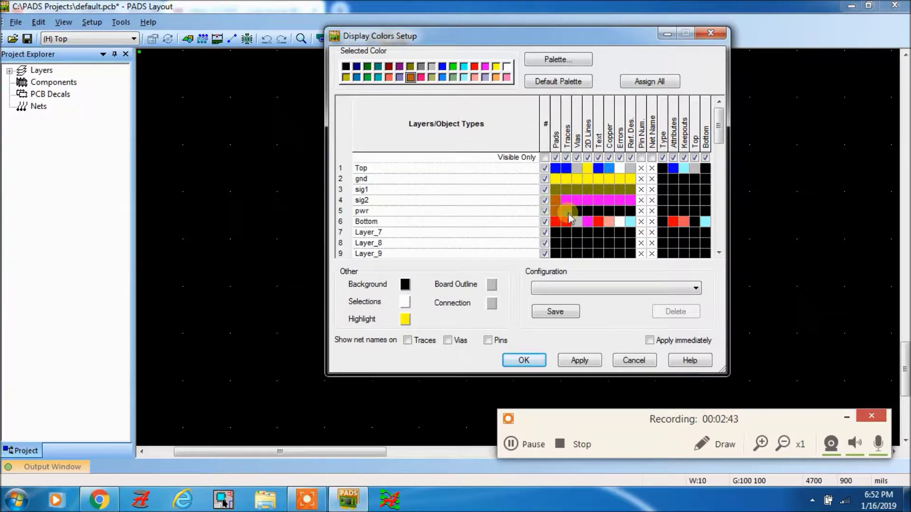
left_click(577, 211)
left_click(588, 211)
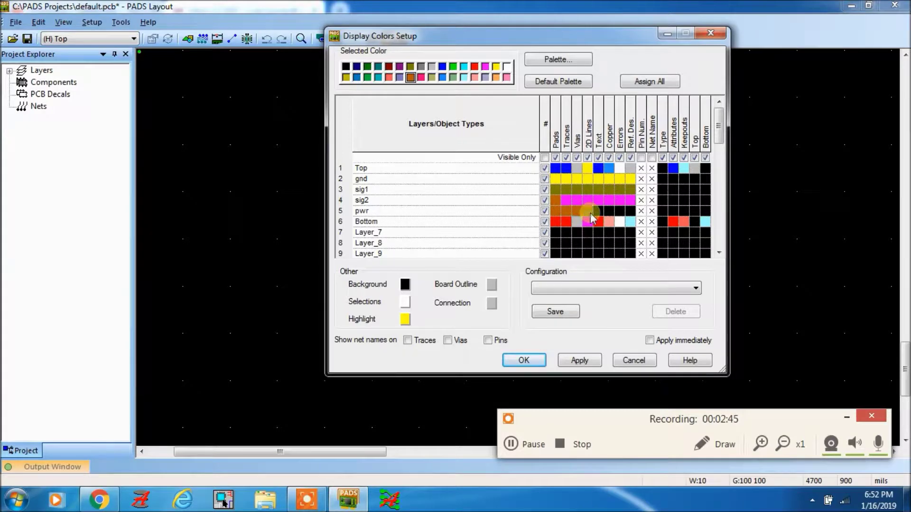
left_click(598, 210)
left_click(609, 211)
left_click(619, 211)
left_click(628, 212)
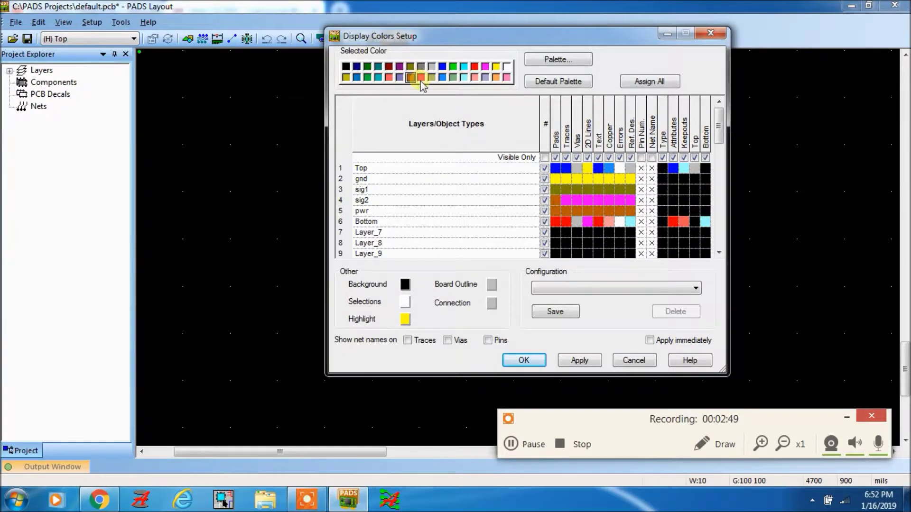
Step: Recolour sig2 pads and Bottom 2D lines pink, then apply the colours and close
left_click(420, 77)
left_click(555, 200)
left_click(588, 221)
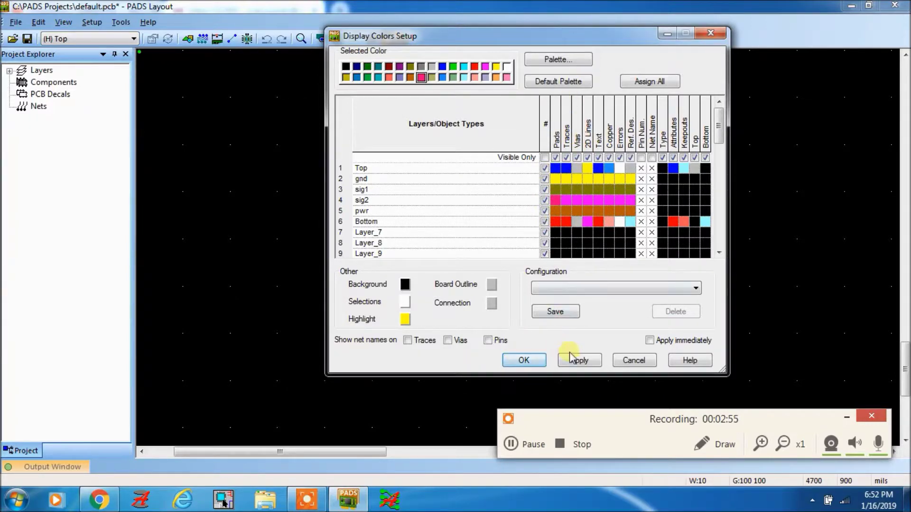
left_click(597, 361)
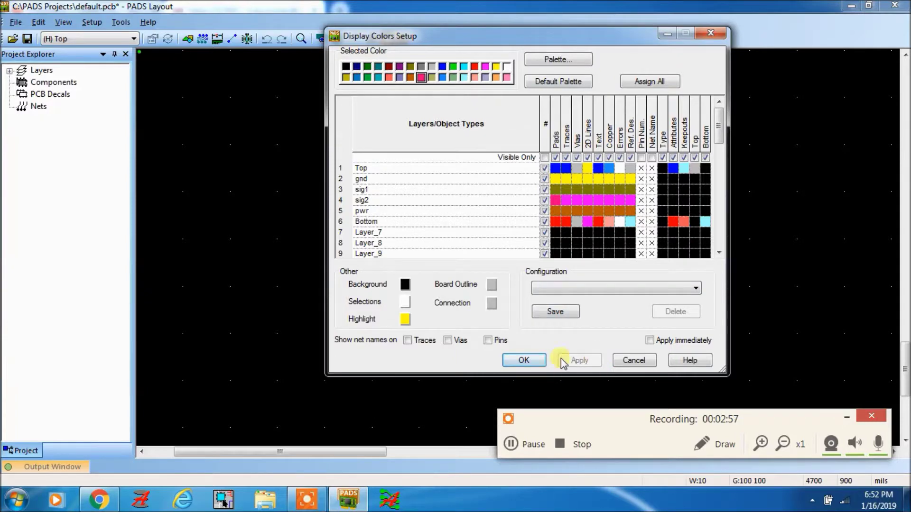
left_click(524, 361)
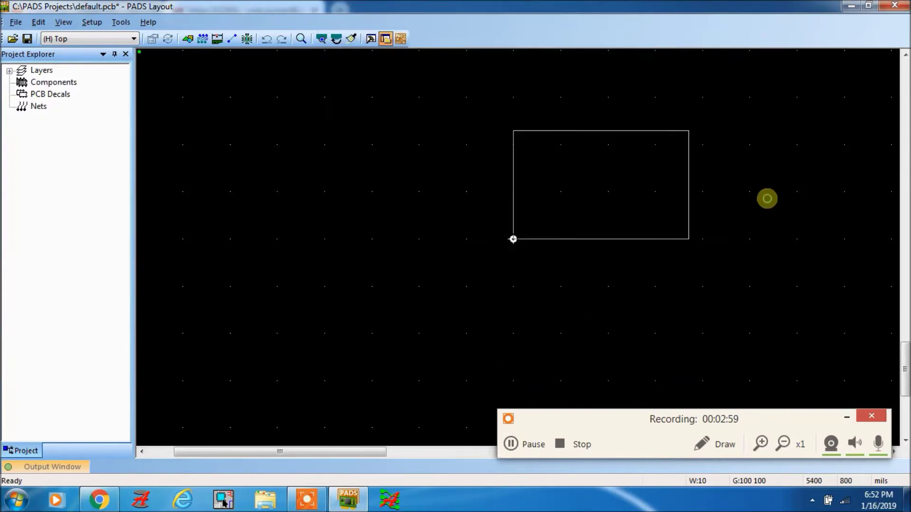